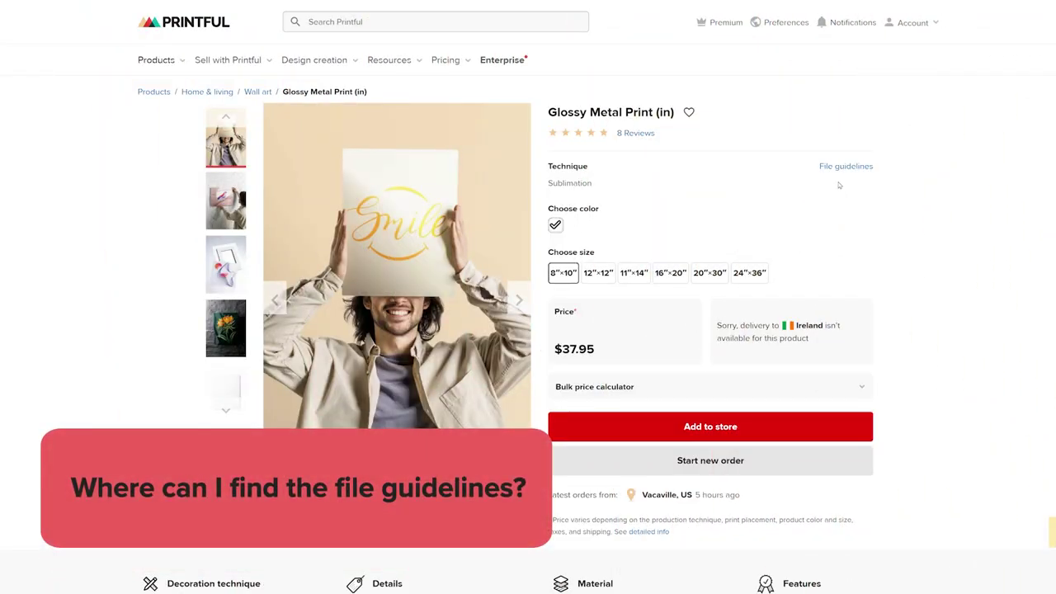
View the Glossy Metal Print's file guidelines, then its info panel showing the $37.95 starting price
left_click(842, 170)
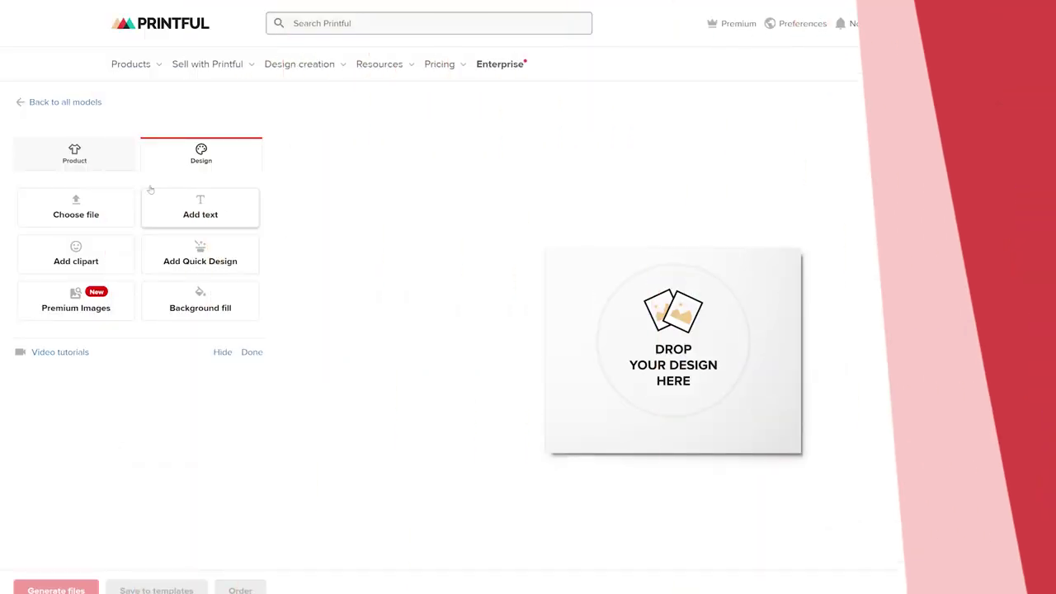
left_click(132, 170)
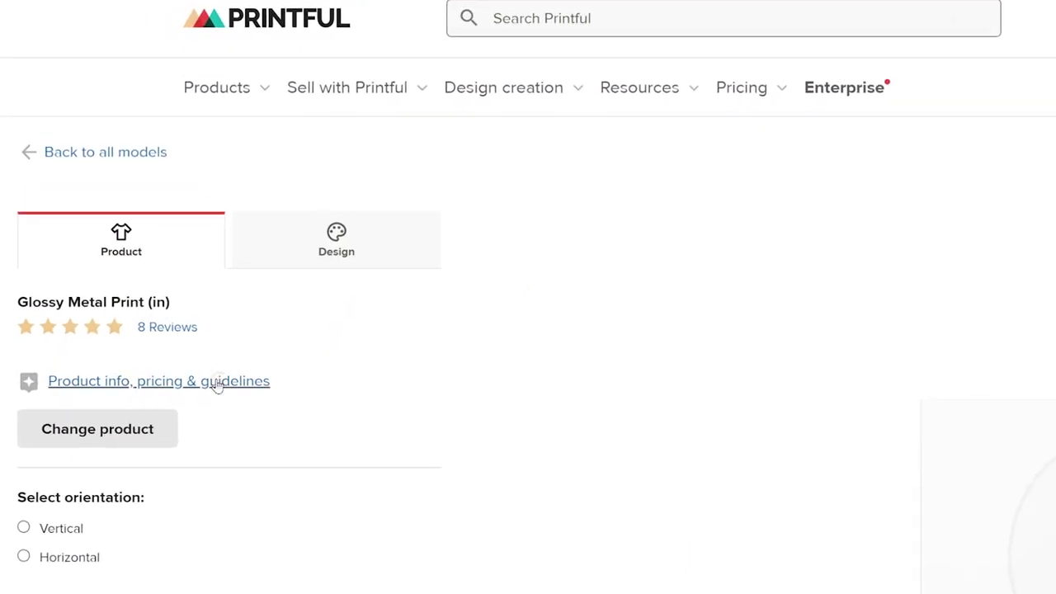
left_click(180, 319)
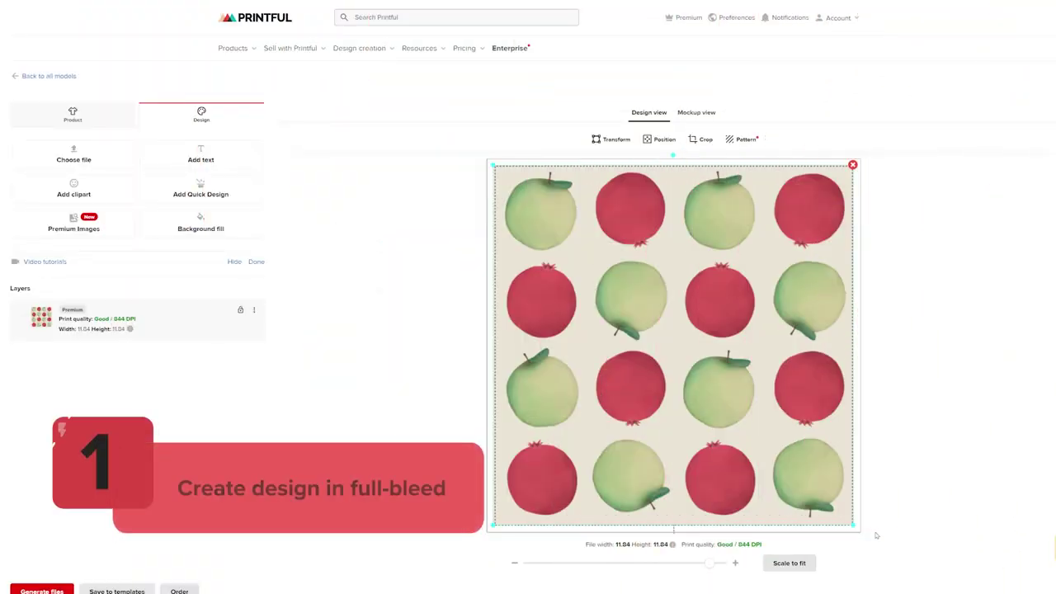
Stretch the apple and pomegranate pattern to 12.40 × 12.40 so it reaches the frame's outer edge
left_click_drag(853, 525, 862, 534)
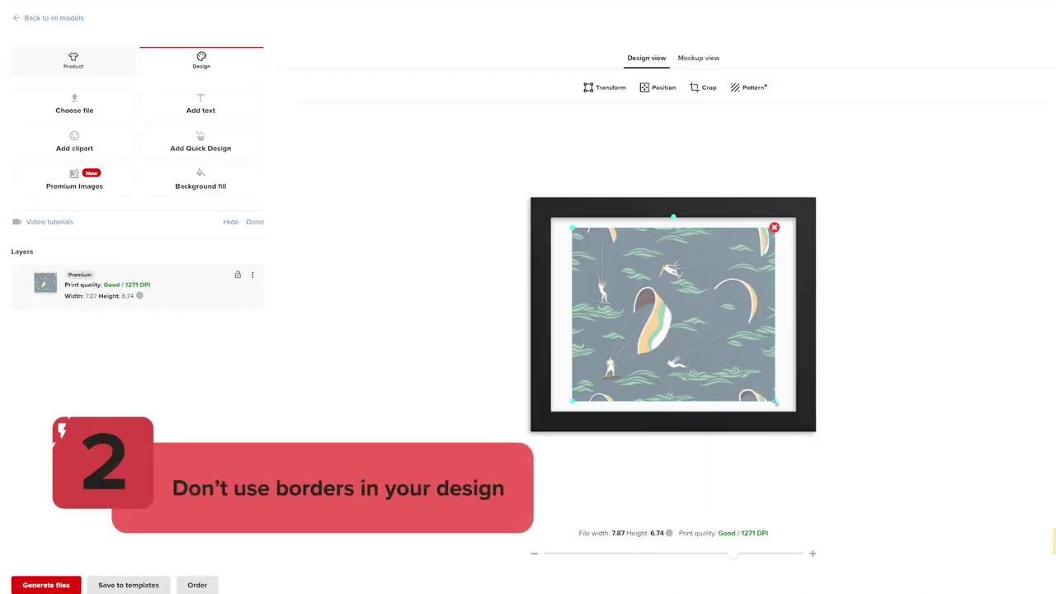
left_click_drag(776, 405, 804, 426)
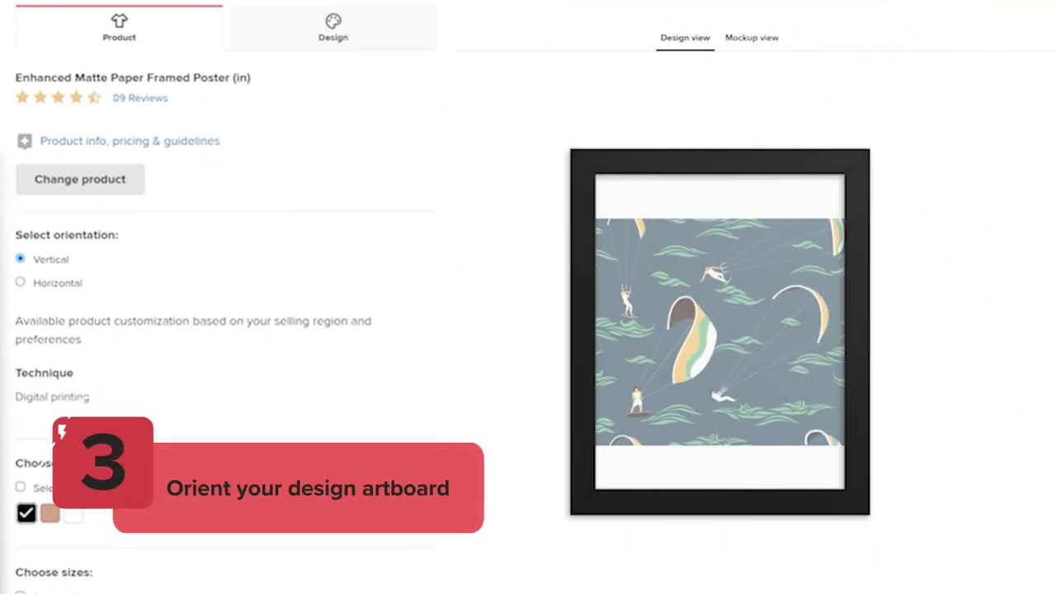
Switch the Enhanced Matte Paper Framed Poster to Horizontal orientation
left_click(57, 288)
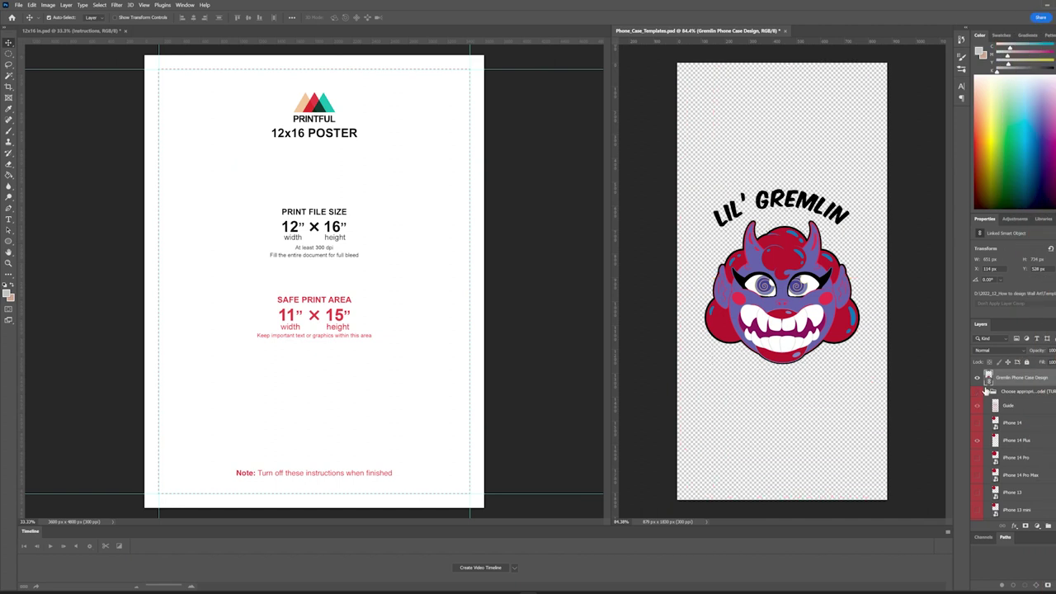
Place the LIL' GREMLIN artwork on the 12x16 poster, scaled up and centred near the top
left_click_drag(871, 311, 316, 271)
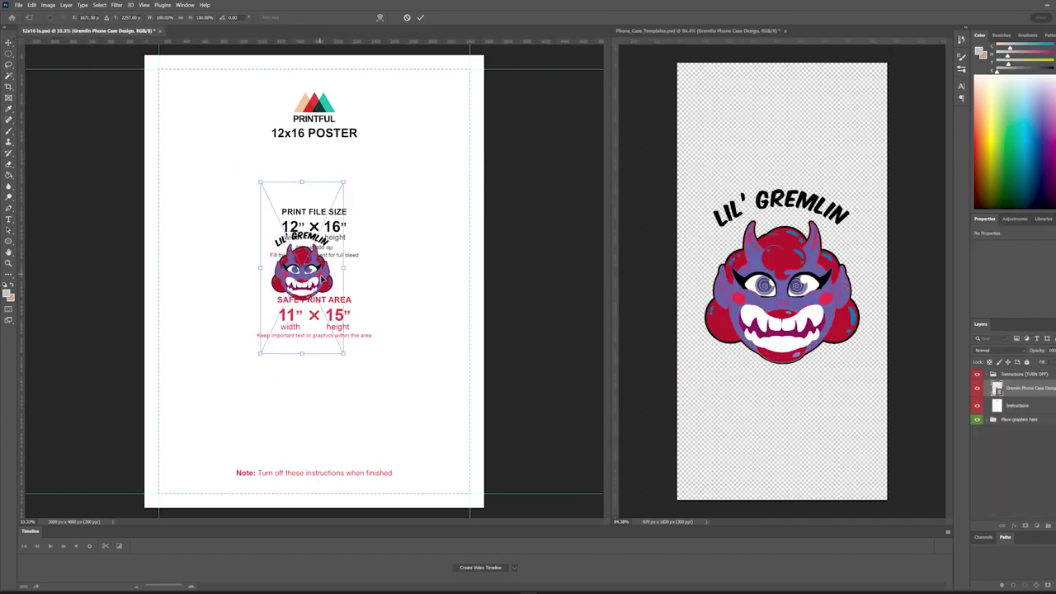
left_click_drag(343, 356, 557, 561)
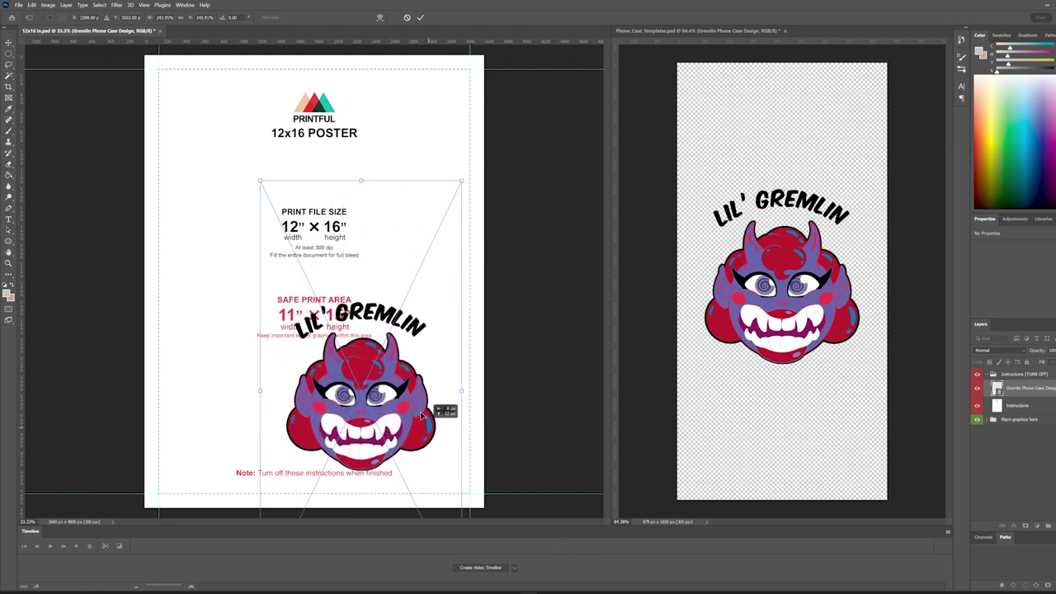
left_click_drag(421, 415, 313, 271)
left_click_drag(351, 454, 459, 518)
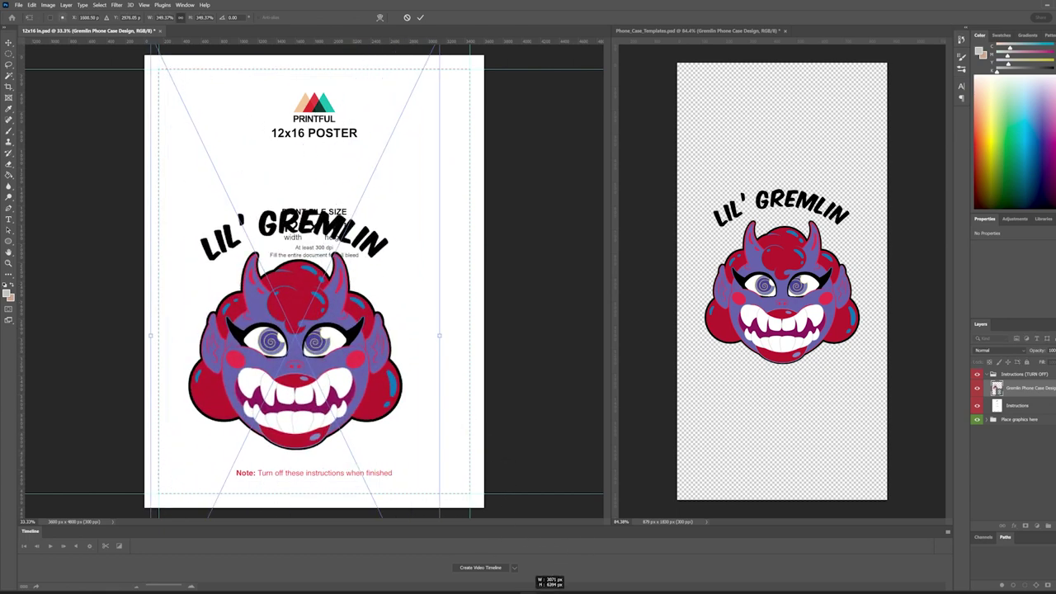
left_click_drag(381, 371, 396, 310)
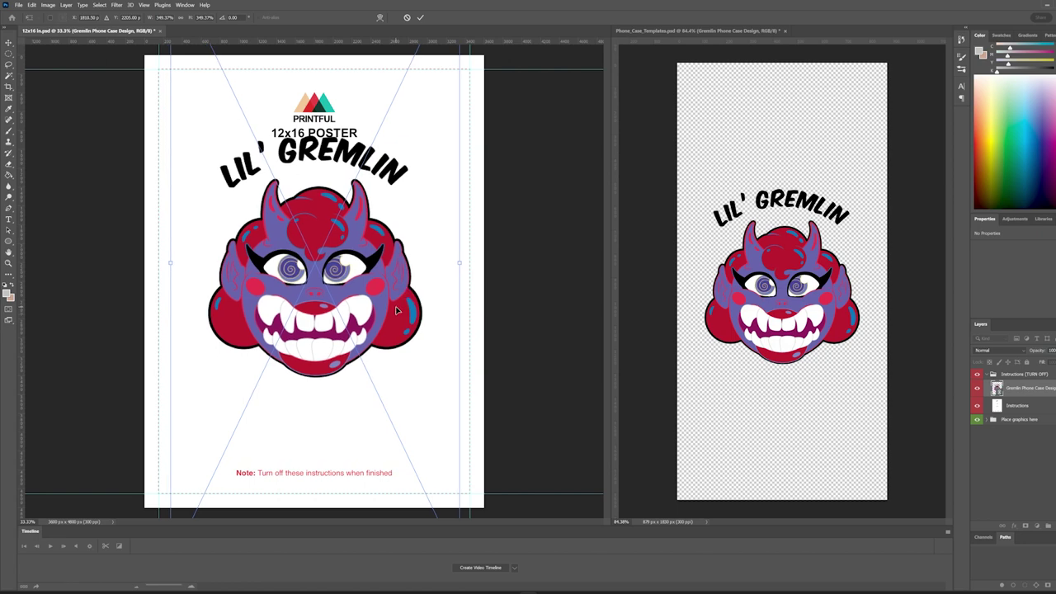
key("Return")
key("z")
left_click_drag(280, 186, 311, 147)
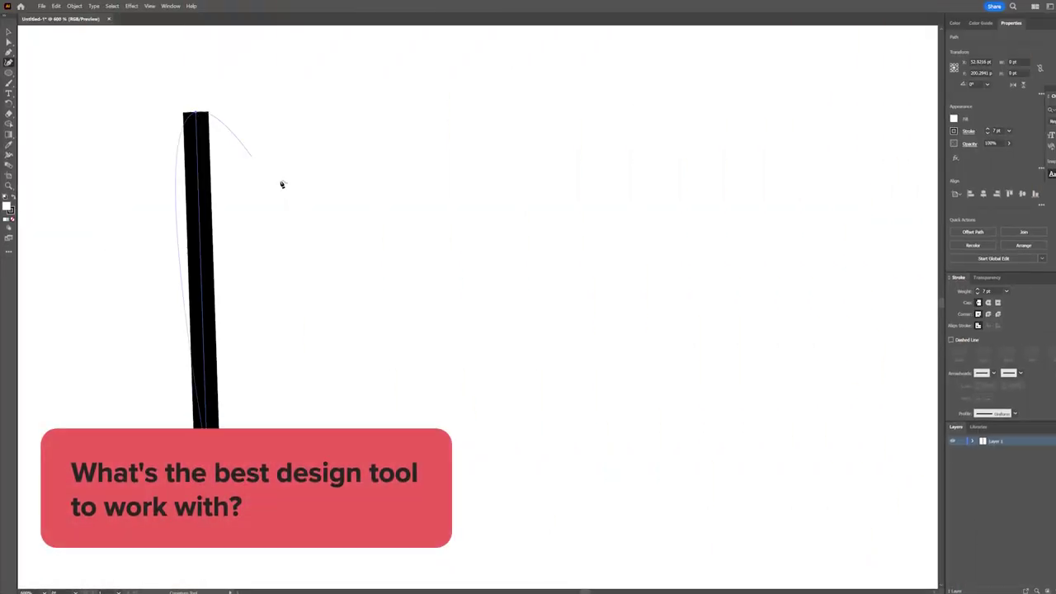
Finish the curved stroke into a closed figure-eight shape
left_click(649, 444)
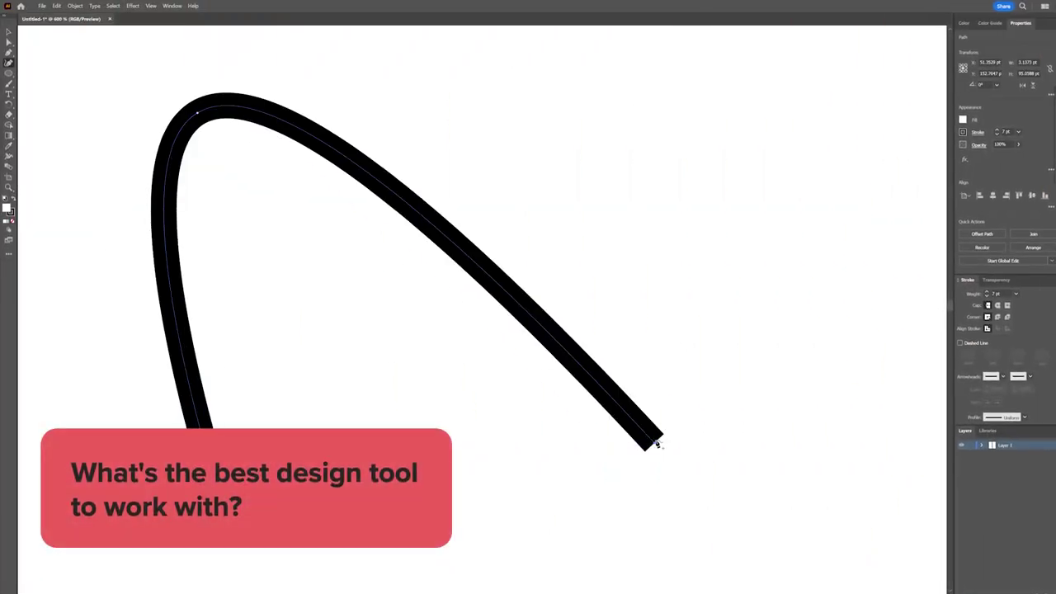
left_click(660, 103)
left_click(208, 445)
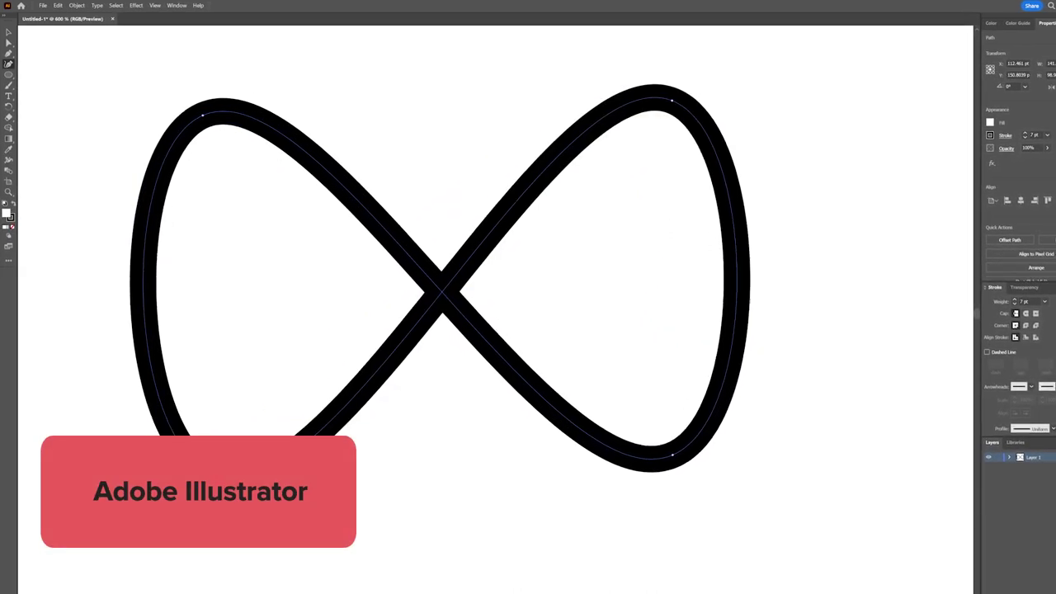
Put a beige rectangle behind the figure-eight, then start painting blue brush strokes
left_click(33, 85)
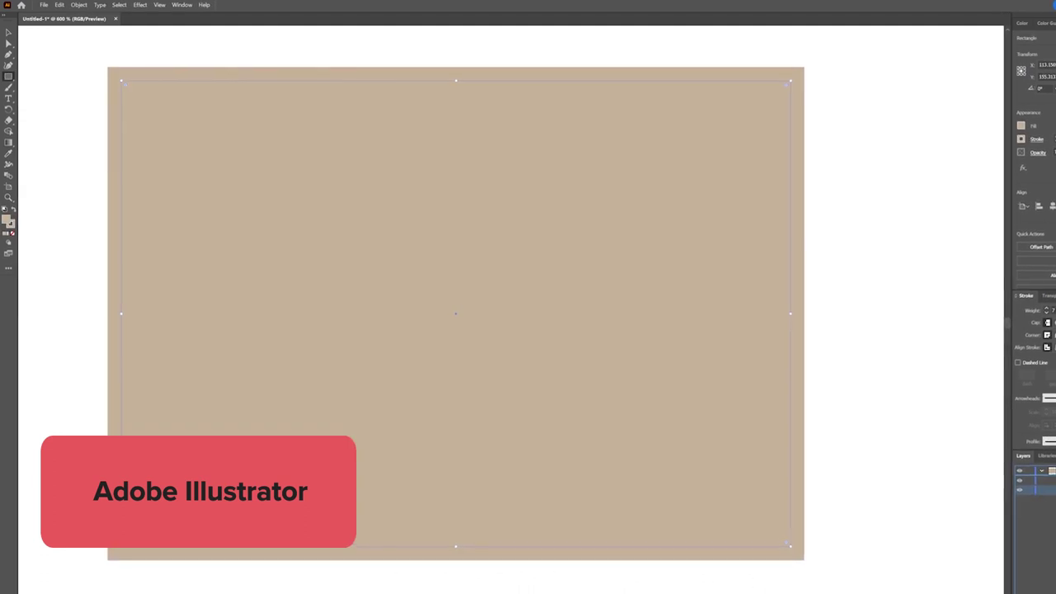
key("ctrl+shift+bracketleft")
left_click(755, 356)
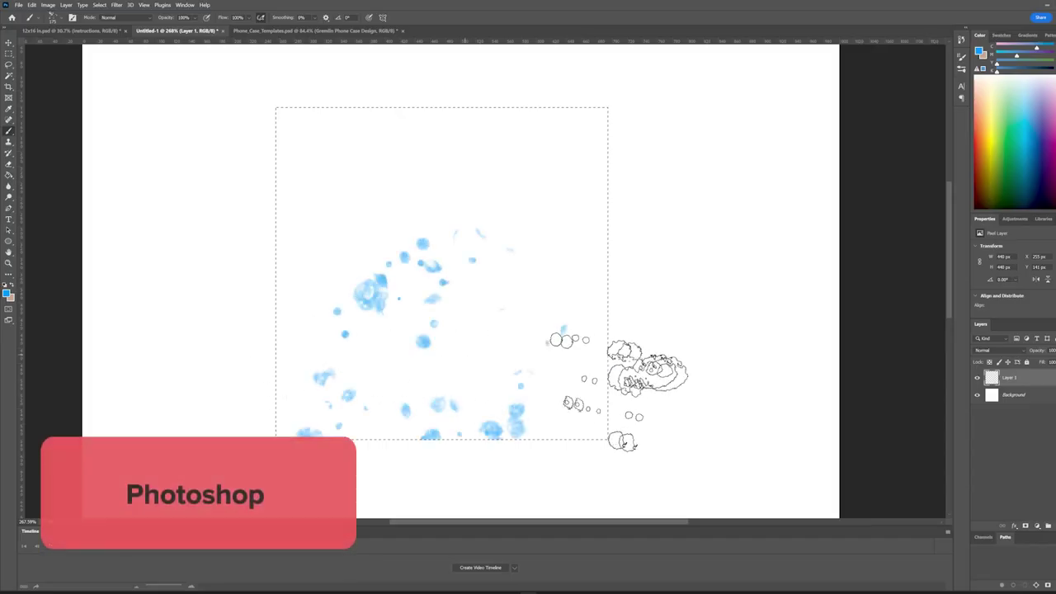
mouse_move(625, 377)
left_mouse_down()
mouse_move(353, 330)
mouse_move(594, 213)
left_mouse_up()
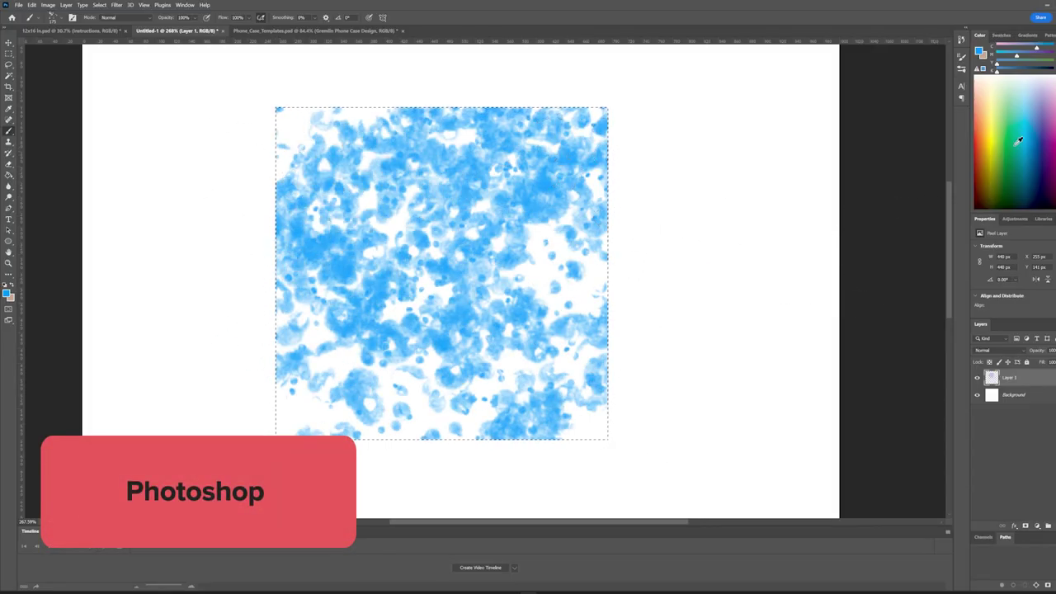
Change the foreground colour to a darker blue in the Color Picker
left_click(8, 293)
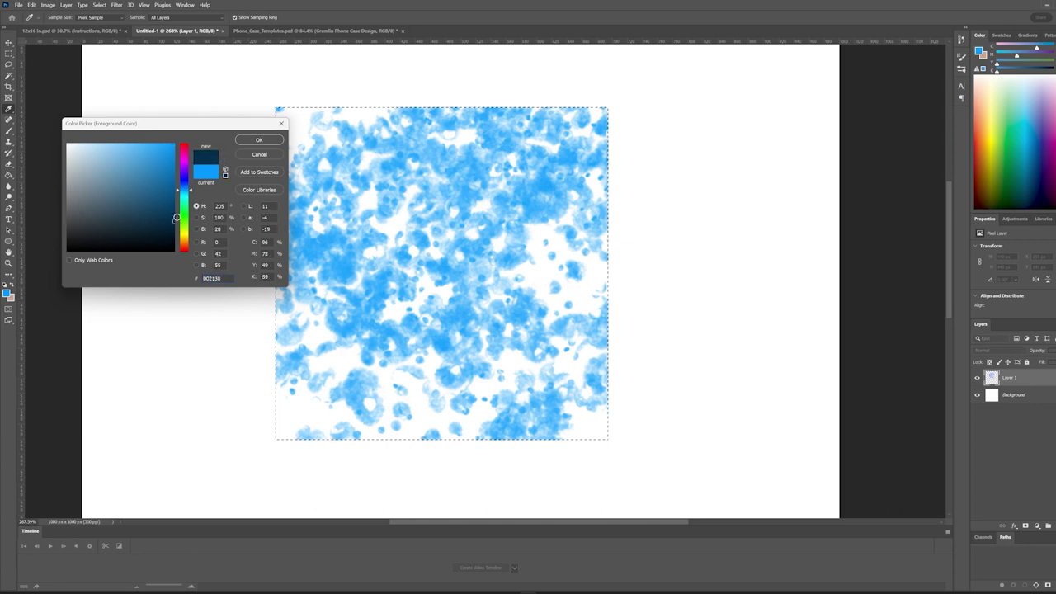
left_click(261, 141)
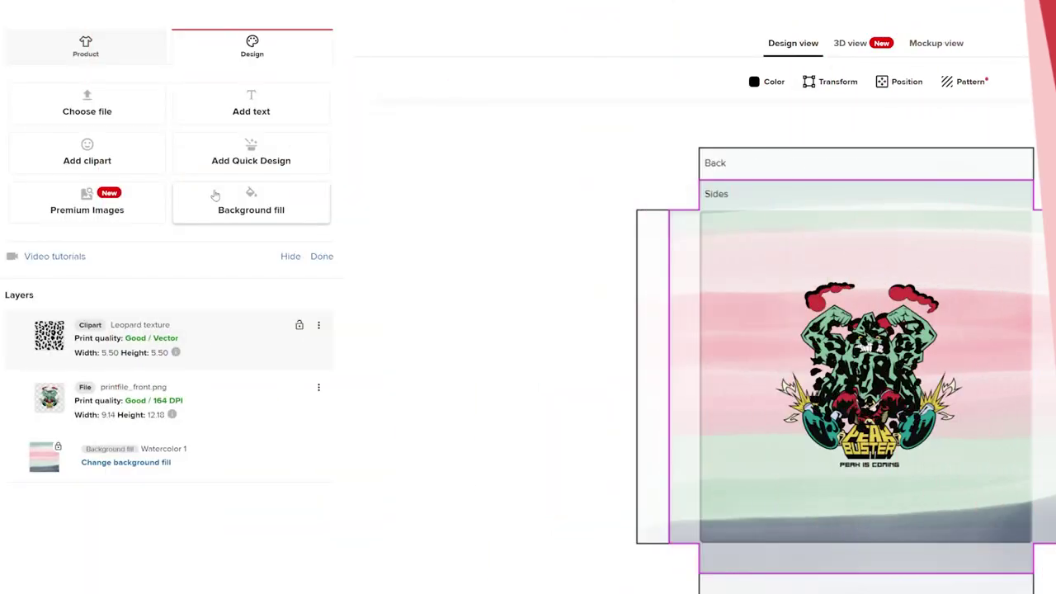
Place the leopard texture behind printfile_front.png, tiled in a Block pattern with crimson spots
left_click_drag(866, 372, 779, 298)
left_click_drag(207, 349, 204, 397)
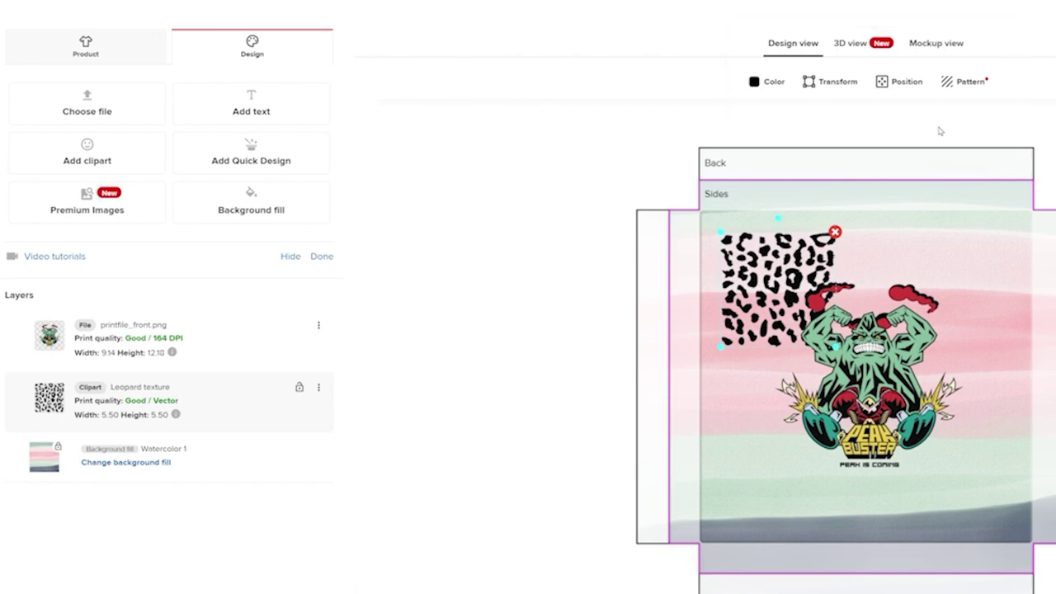
left_click(955, 87)
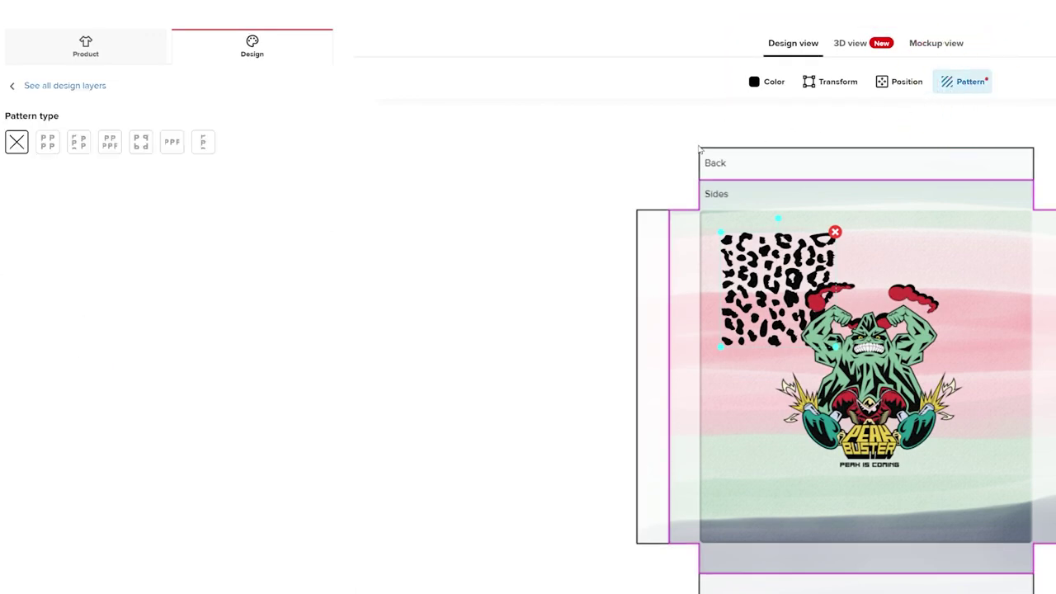
left_click(48, 144)
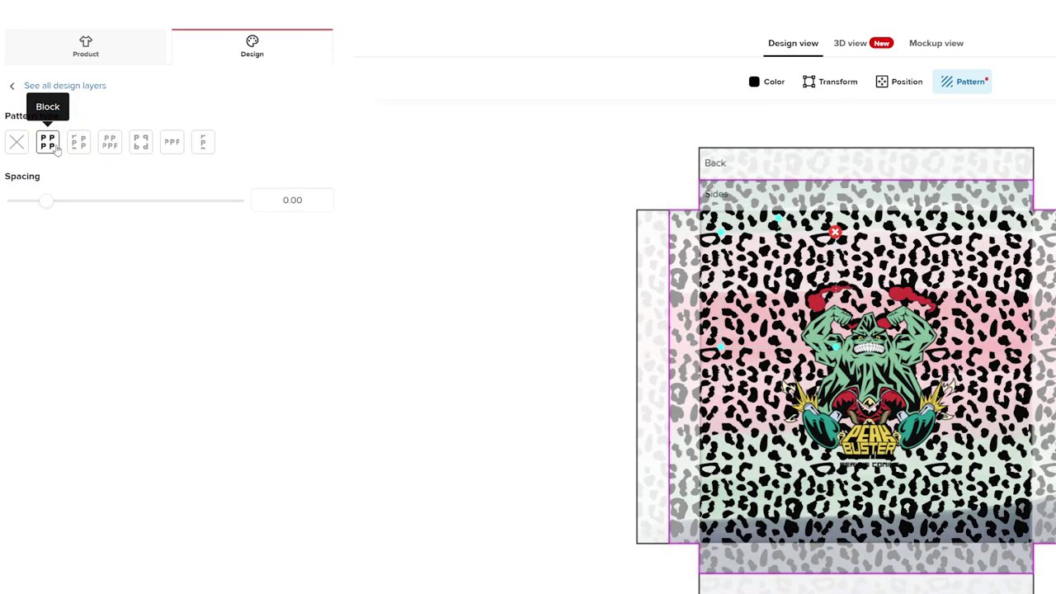
left_click(767, 86)
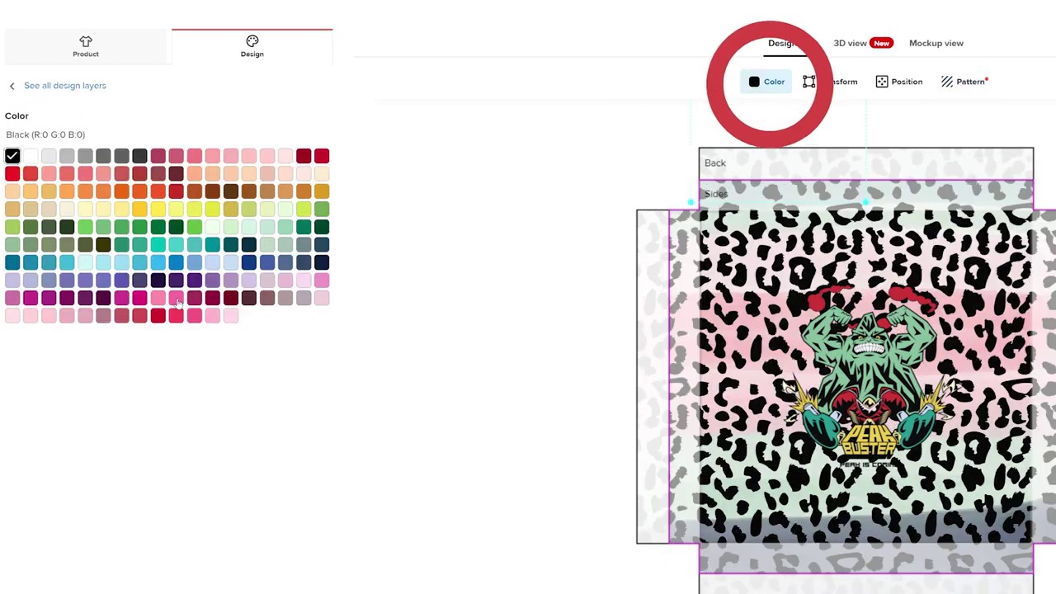
left_click(140, 317)
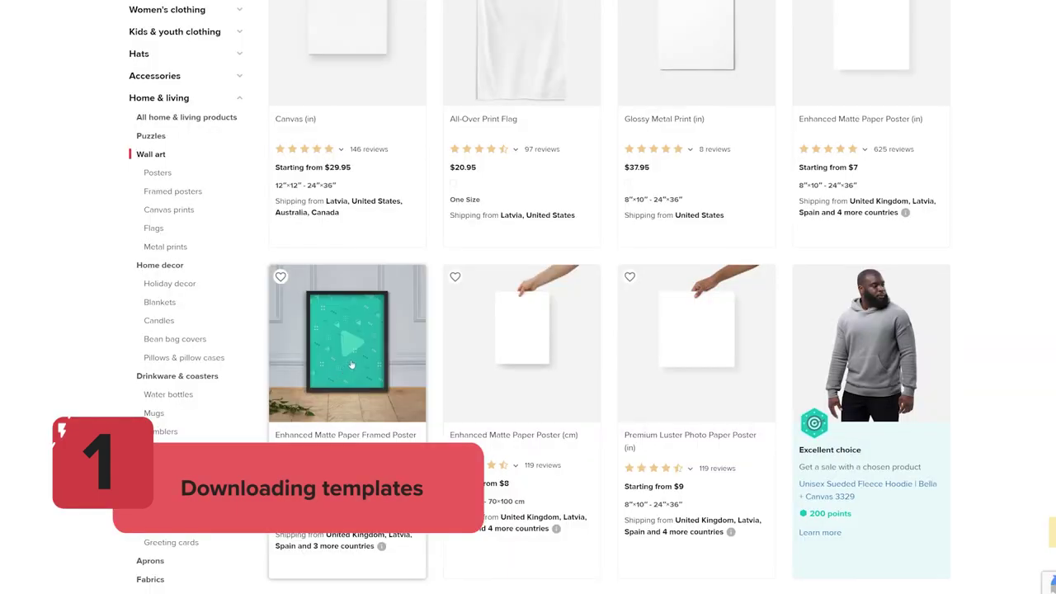
Show the file guidelines for the Enhanced Matte Paper Framed Poster
left_click(351, 363)
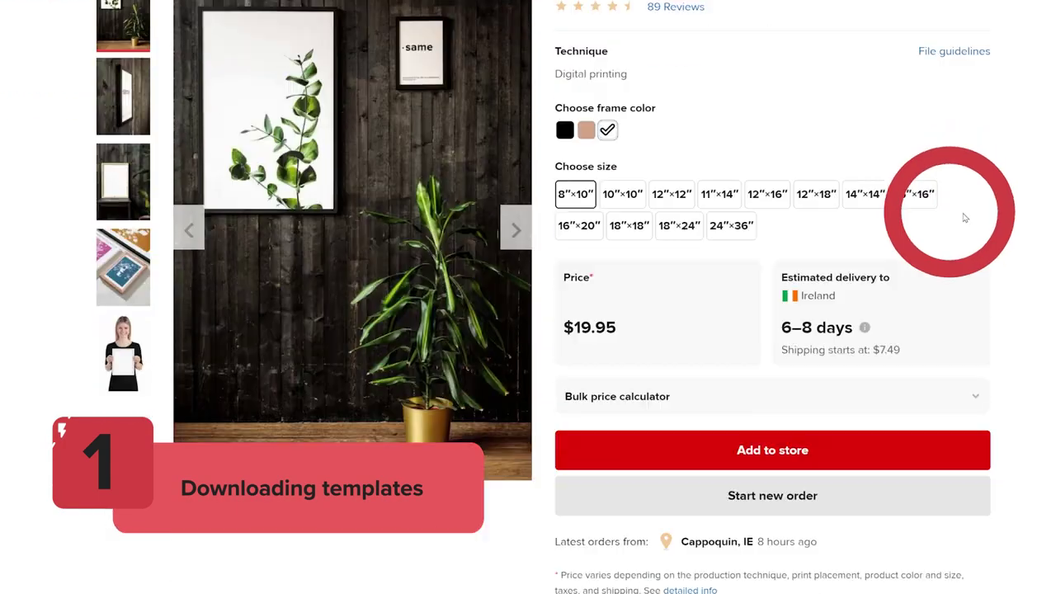
left_click(964, 218)
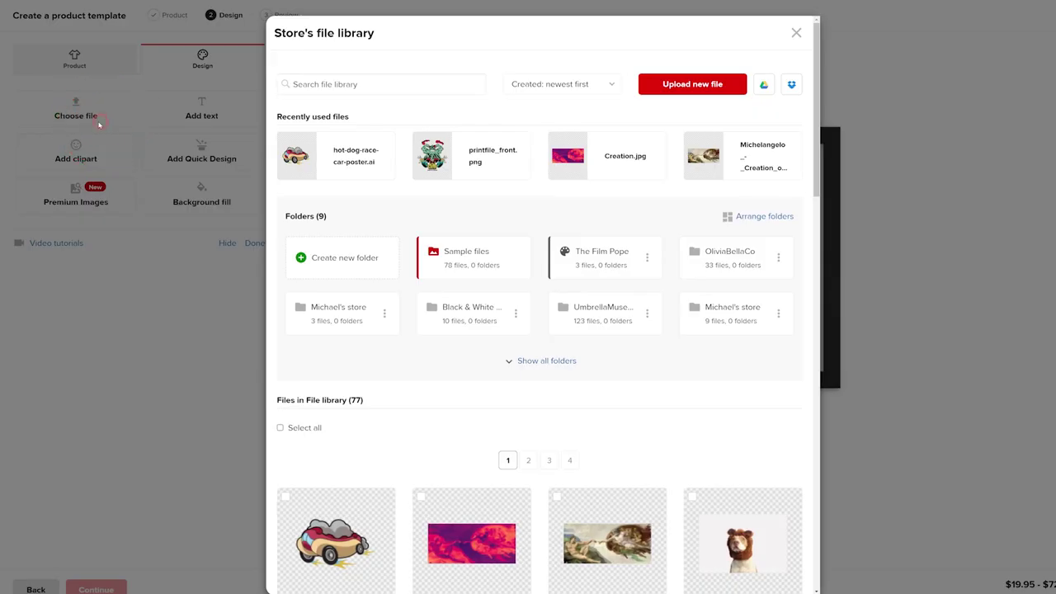
Apply hot-dog-race-car-poster.ai to the framed poster, filling it at 16 × 12
left_click(325, 159)
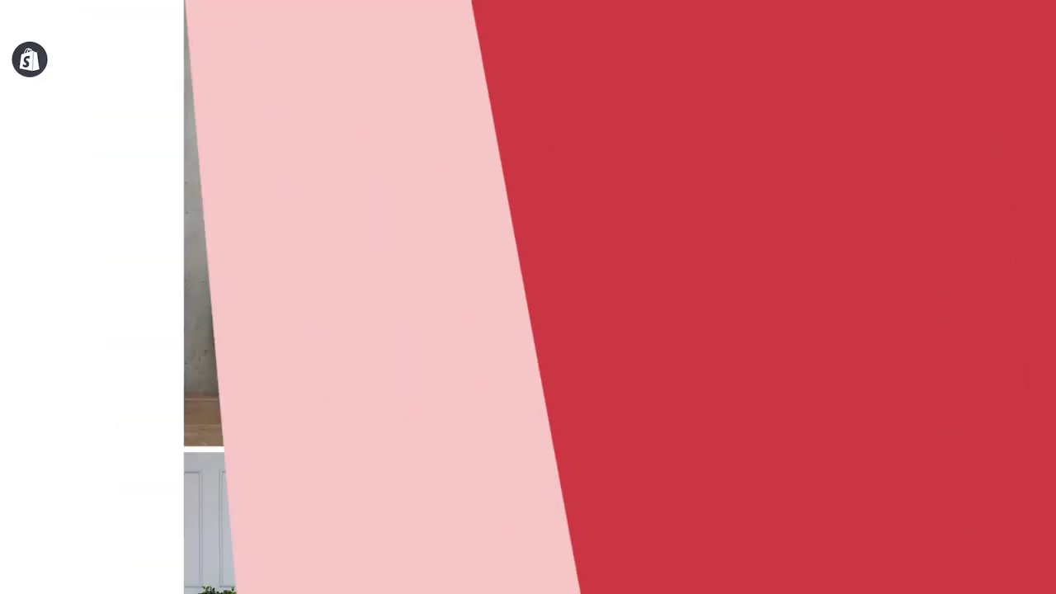
scroll(528, 297, "down", 5)
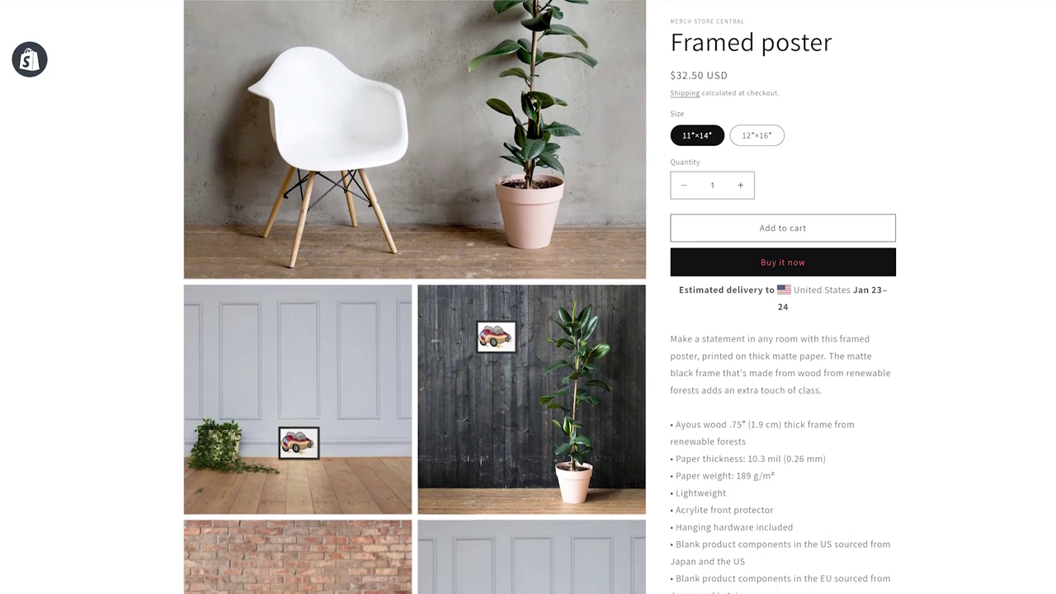